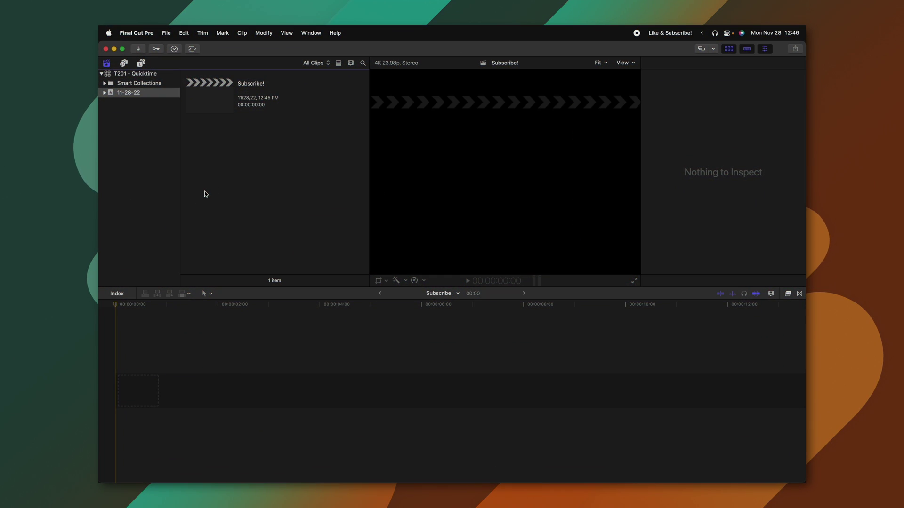
Step: Open Media Import on the Bay Of Angels Timelapse folder of numbered JPEG frames
key(super+i)
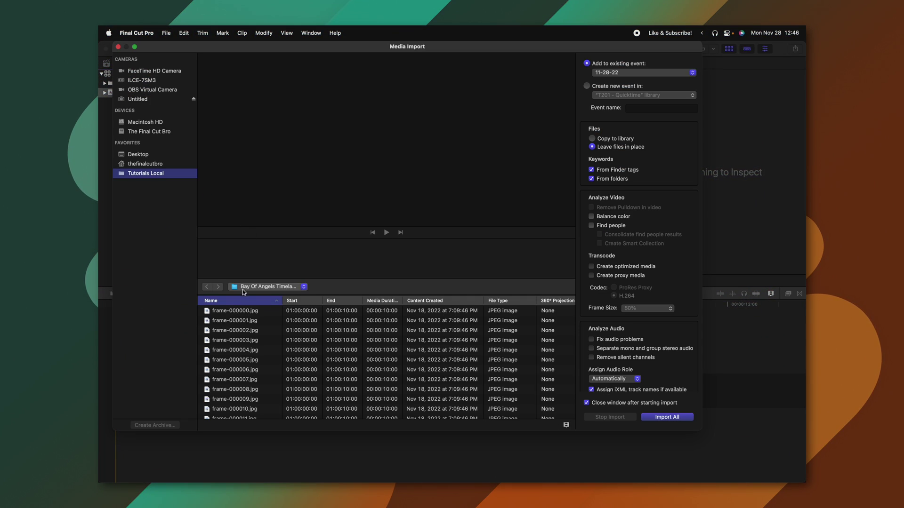
Step: Select all 300 frame files and import them into the 11-28-22 event
click(372, 334)
key(super+a)
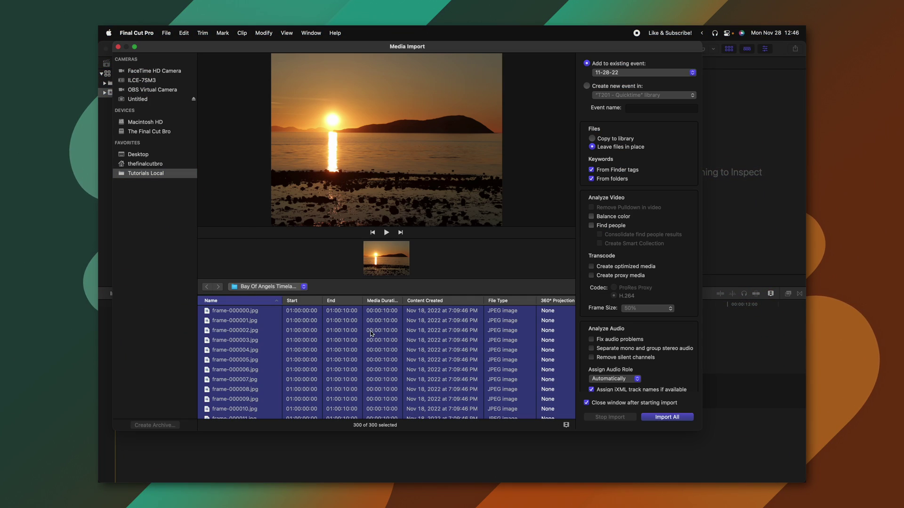
click(657, 418)
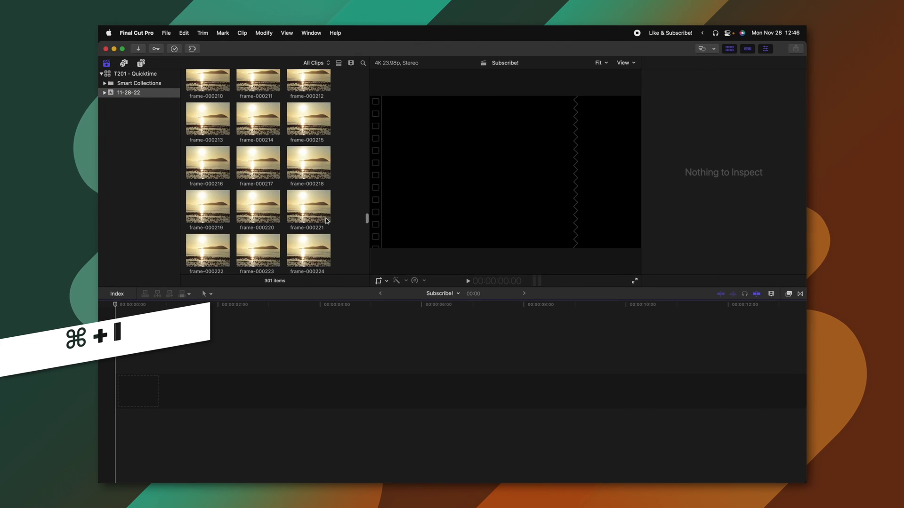
scroll(326, 220, down, 5)
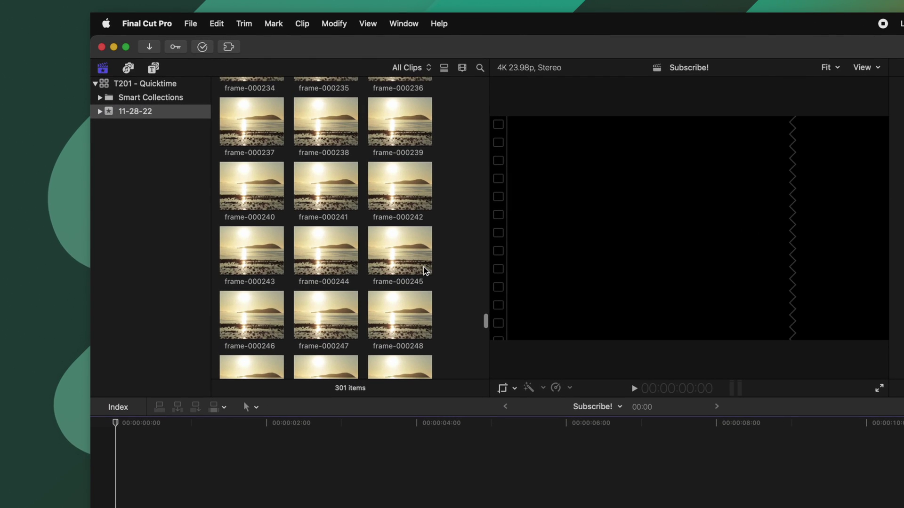
Step: Select every imported frame clip in the browser and append them to the timeline
click(423, 267)
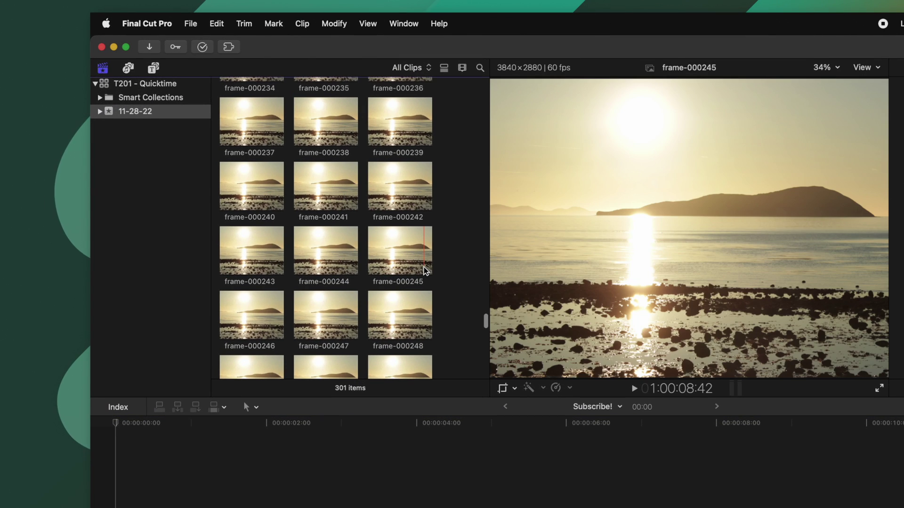
key(super+a)
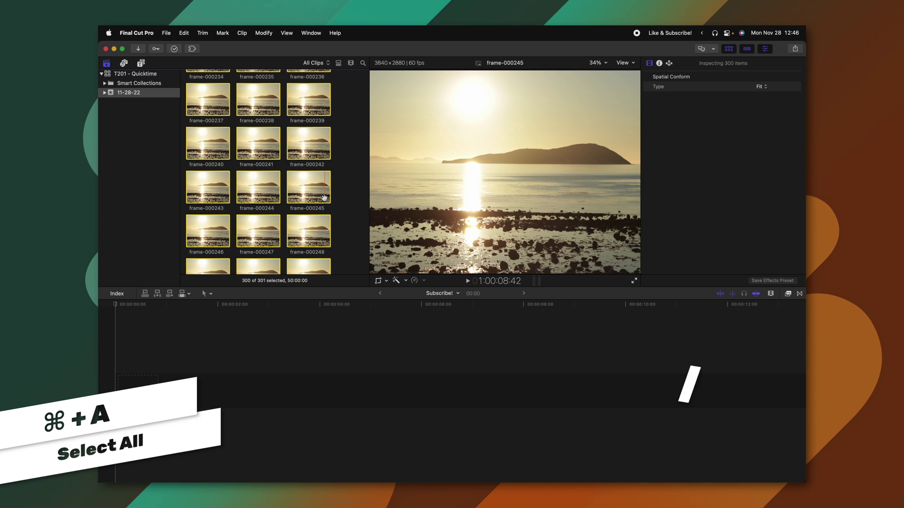
key(w)
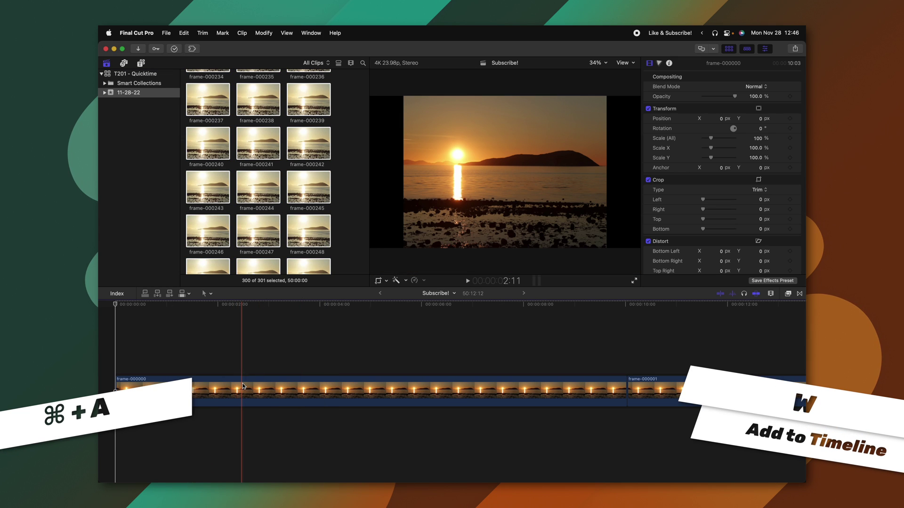
Step: Give all 300 stills a one-frame duration, shrinking the project to 12:12
key(shift+z)
click(219, 377)
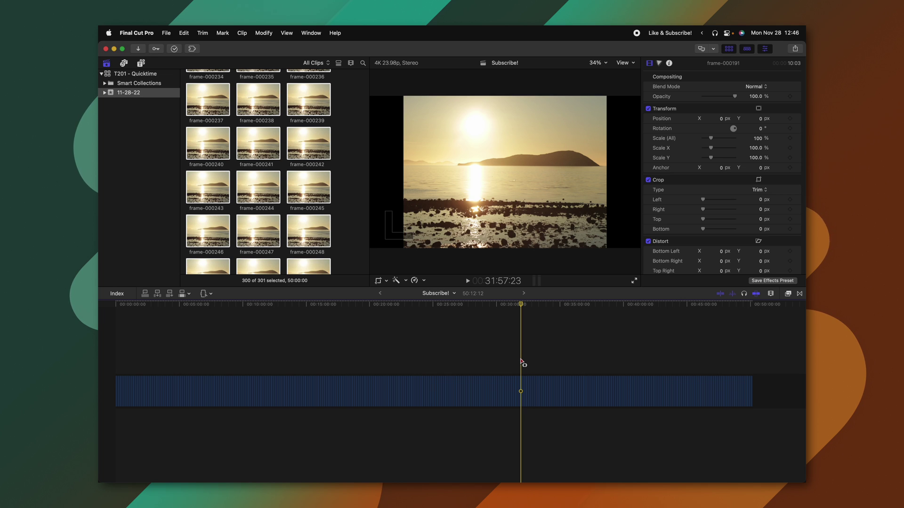
key(super+a)
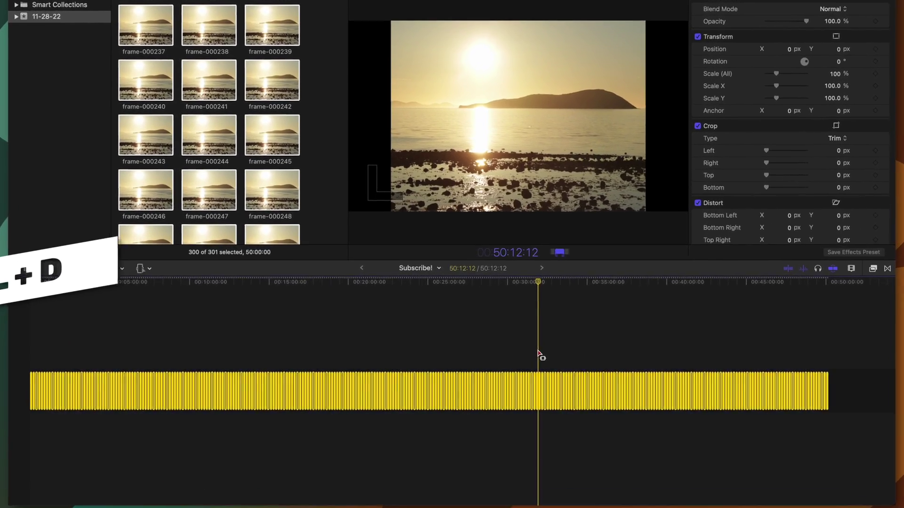
text(1)
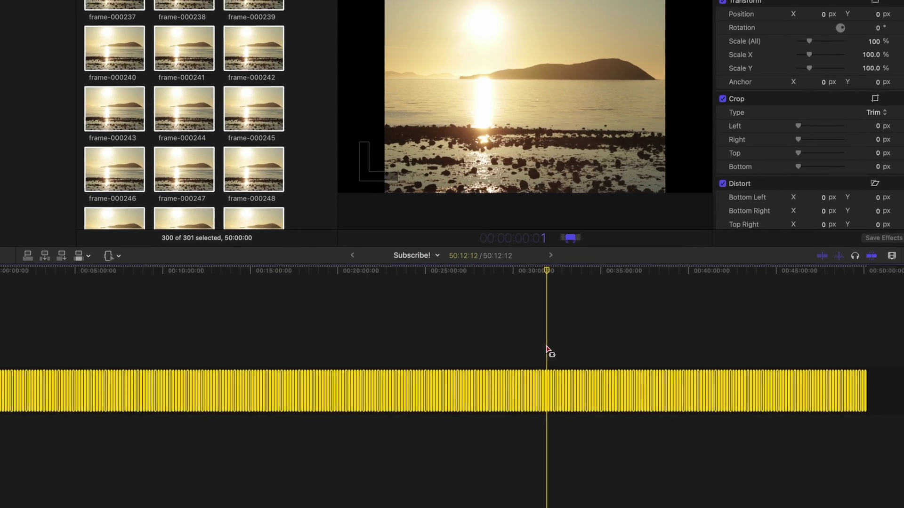
key(Return)
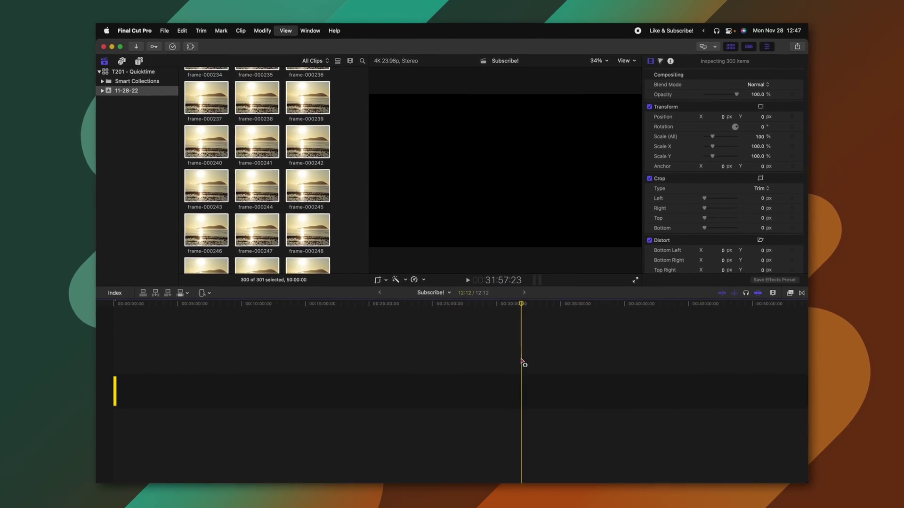
key(shift+z)
key(Home)
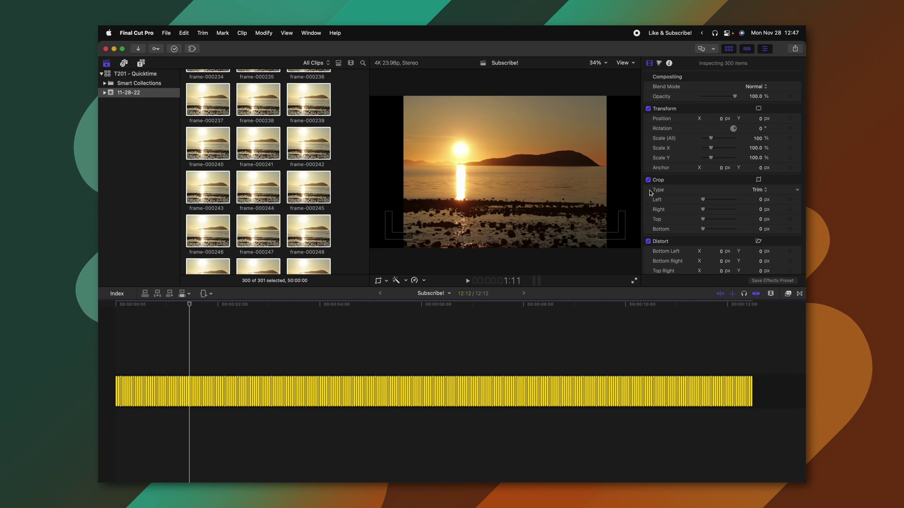
Step: Set Spatial Conform to Fill and combine the stills into the compound clip 'Subscribe! Clip'
scroll(647, 193, down, 3)
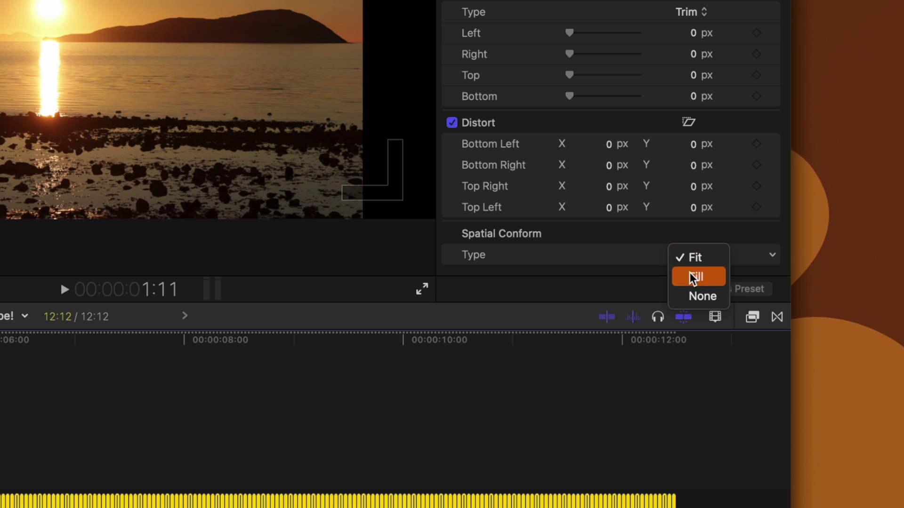
click(695, 276)
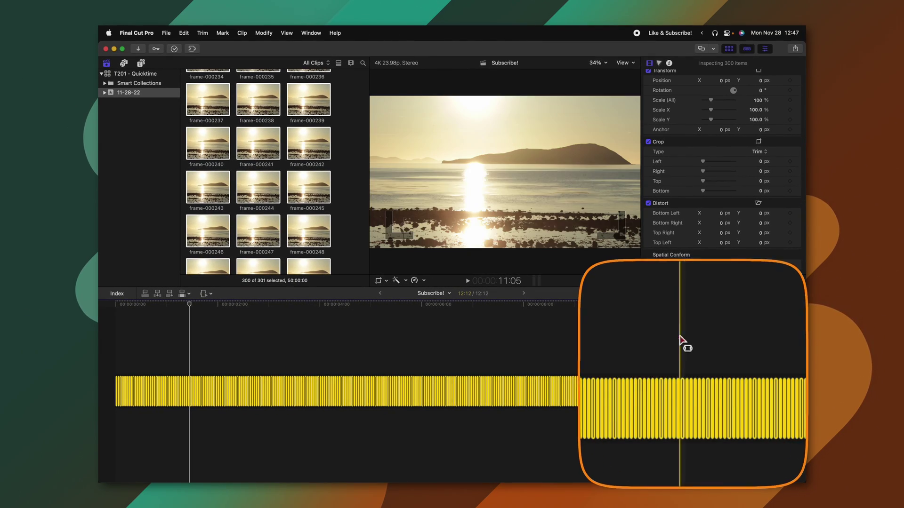
right_click(614, 396)
click(644, 288)
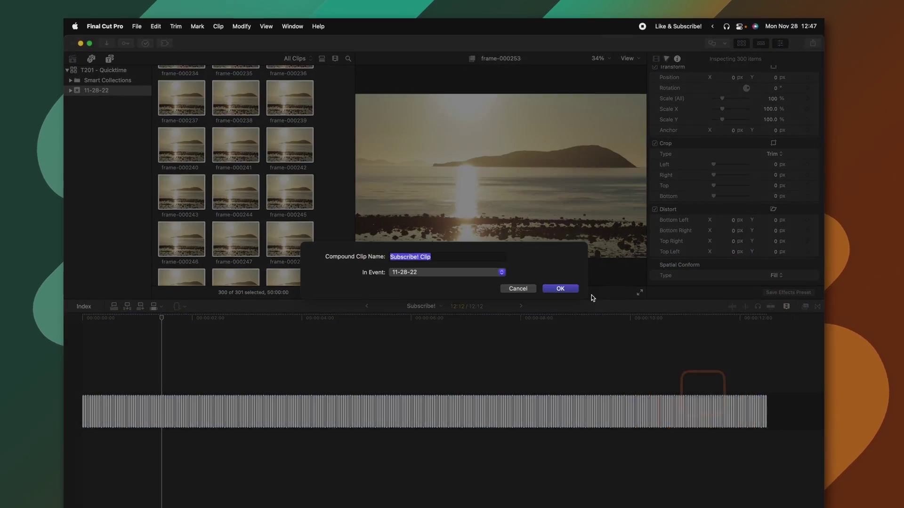
click(554, 274)
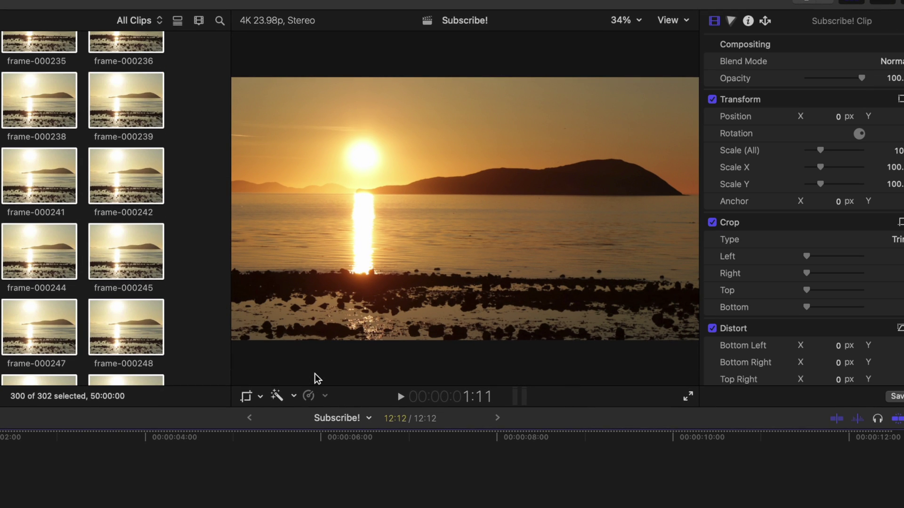
Step: Try moving the picture, undo it, and scrub forward through the timelapse
drag(402, 267, 494, 208)
key(super+z)
click(256, 447)
drag(256, 445, 304, 442)
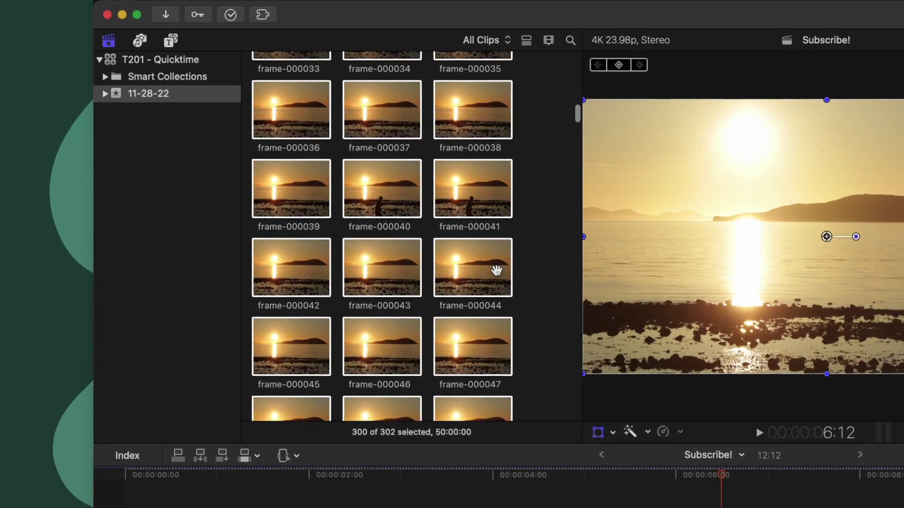
scroll(505, 274, up, 15)
scroll(439, 218, down, 20)
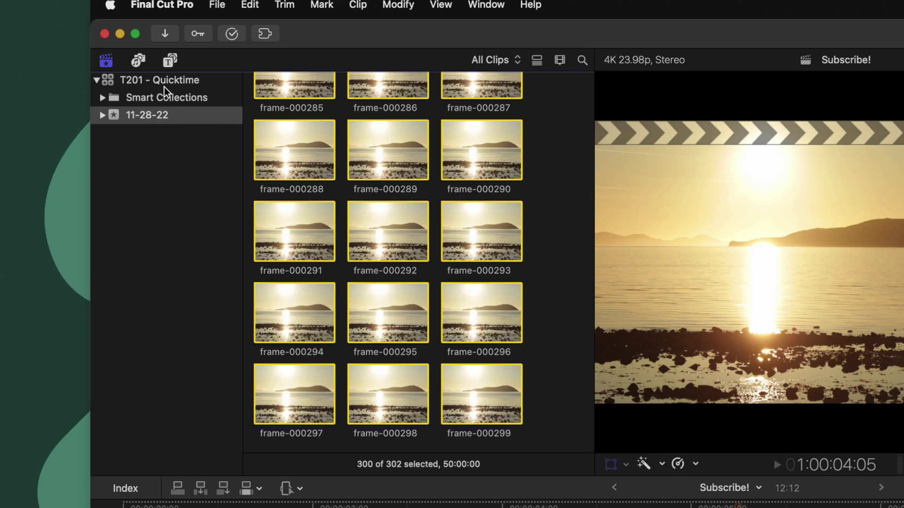
click(164, 85)
scroll(360, 198, up, 20)
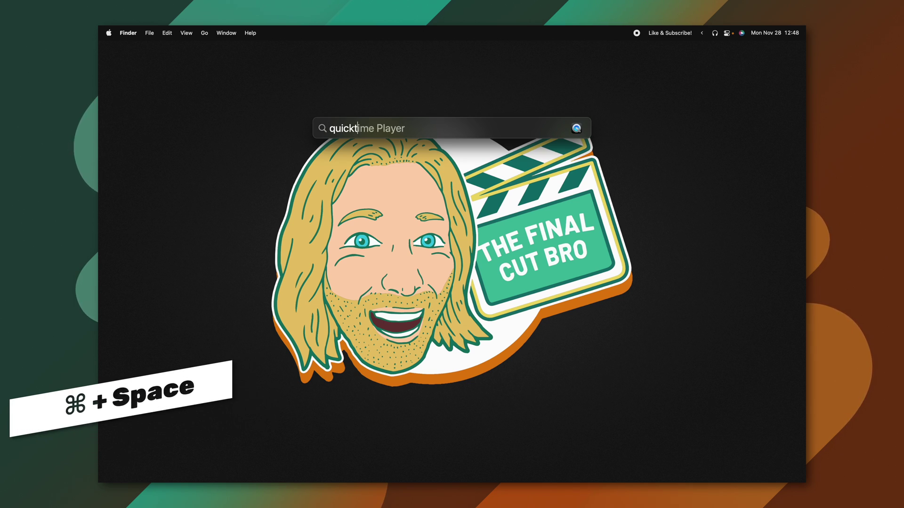
Step: In QuickTime Player, open all 300 Bay Of Angels Timelapse JPEGs as an image sequence
key(Return)
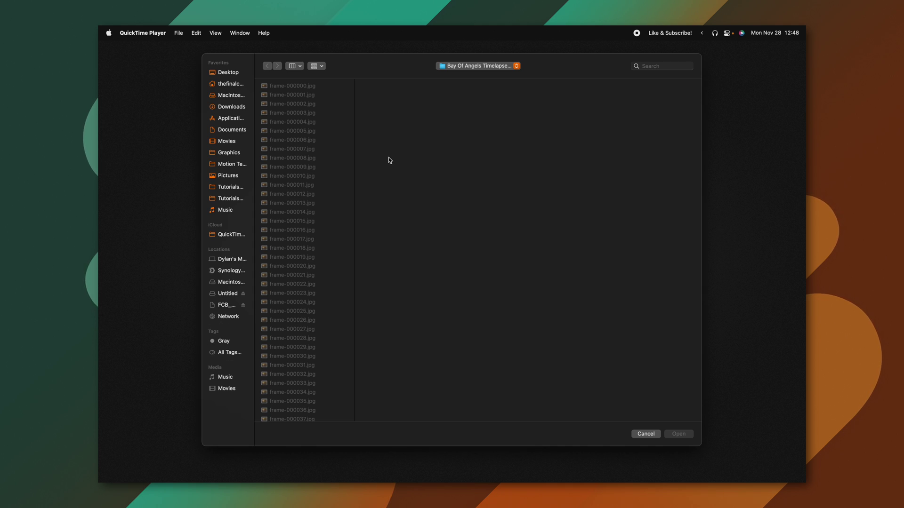
click(178, 33)
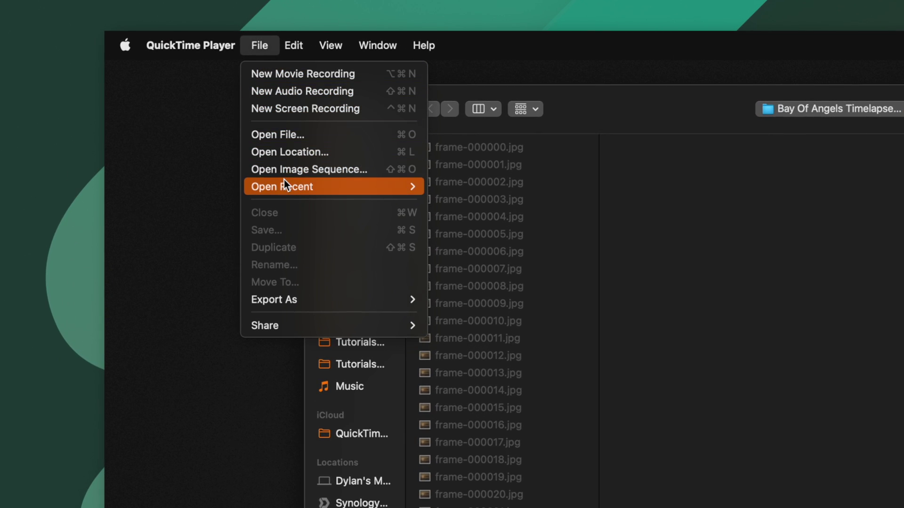
click(284, 177)
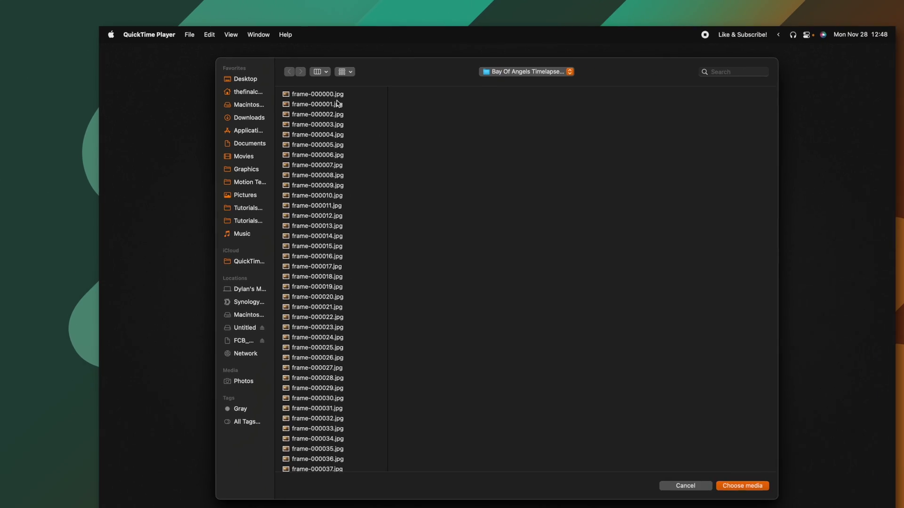
click(334, 95)
scroll(330, 231, down, 15)
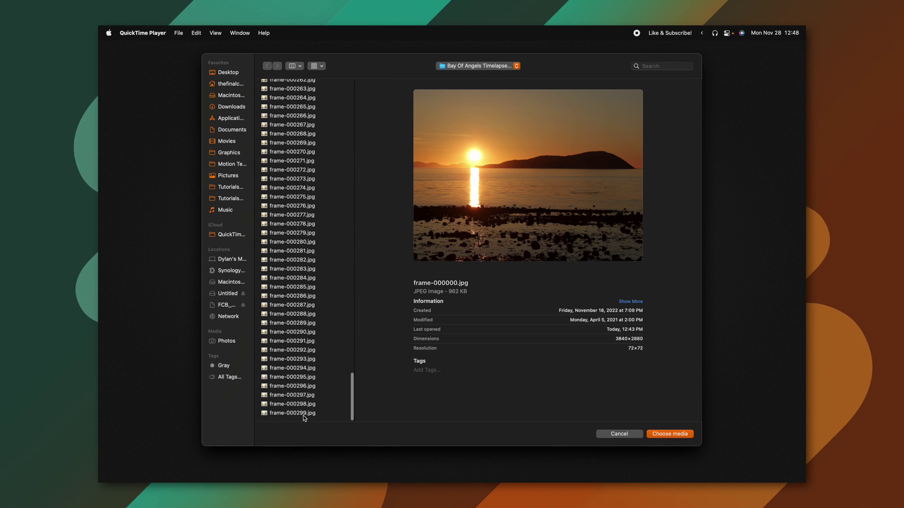
key(super+a)
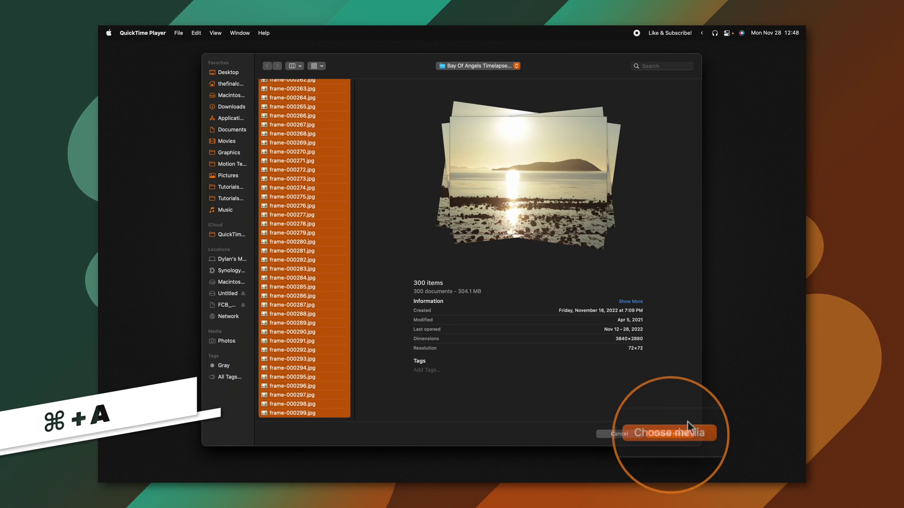
click(680, 431)
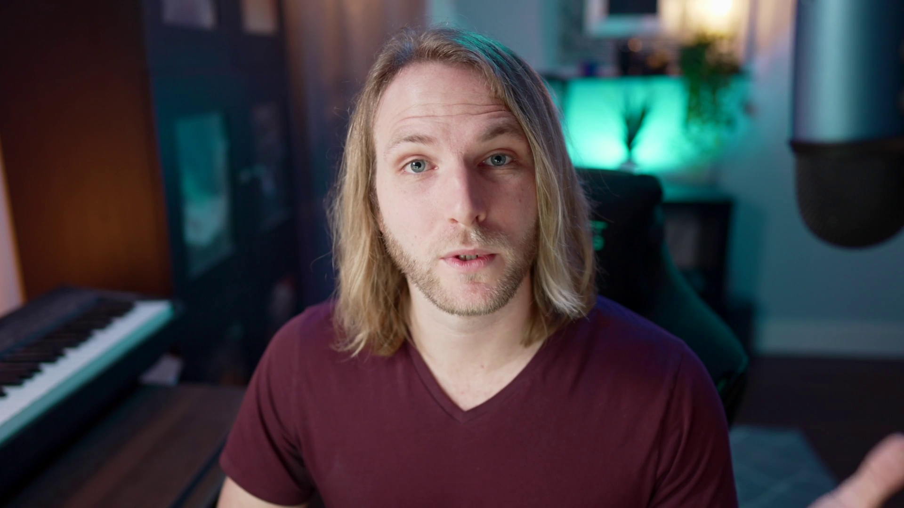
Step: Build the movie at 24 frames per second with Higher Quality (ProRes) encoding
click(427, 159)
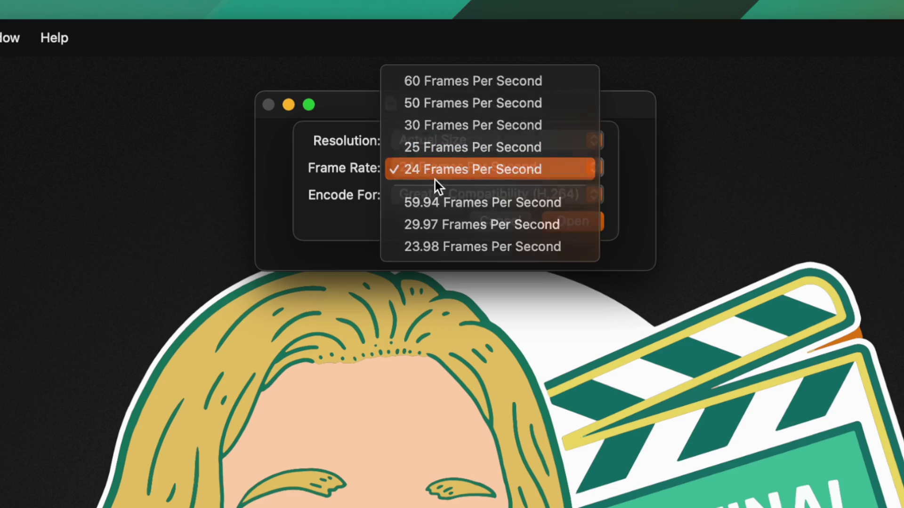
click(434, 178)
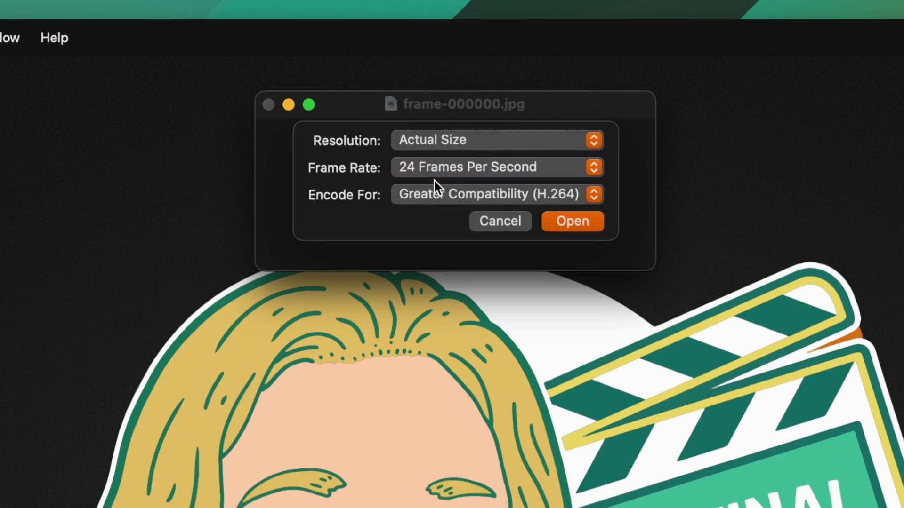
click(468, 193)
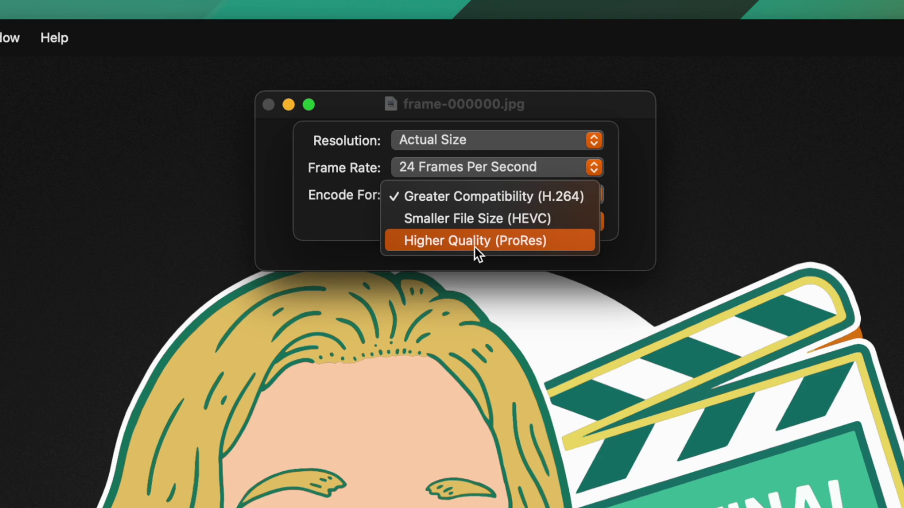
click(474, 247)
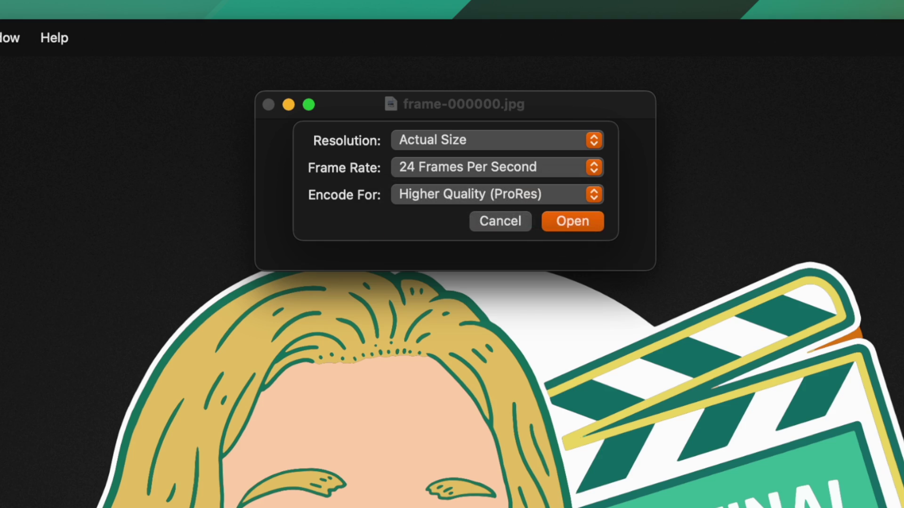
click(579, 226)
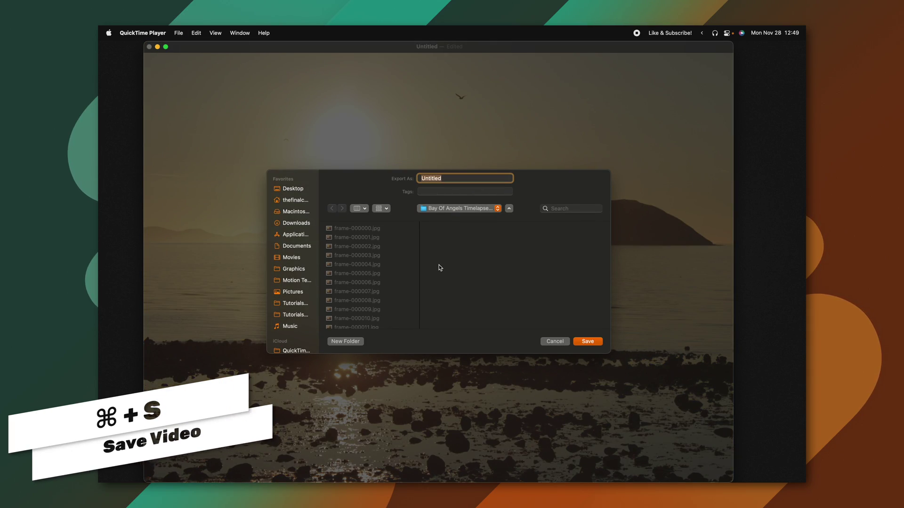
Step: Save the movie as 'Timelapse' in the frame images' folder
text(Timelapse)
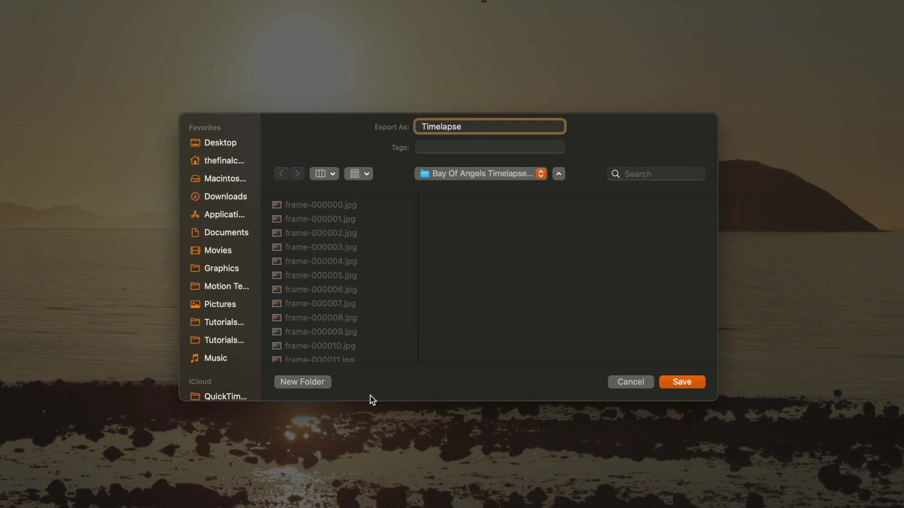
click(688, 381)
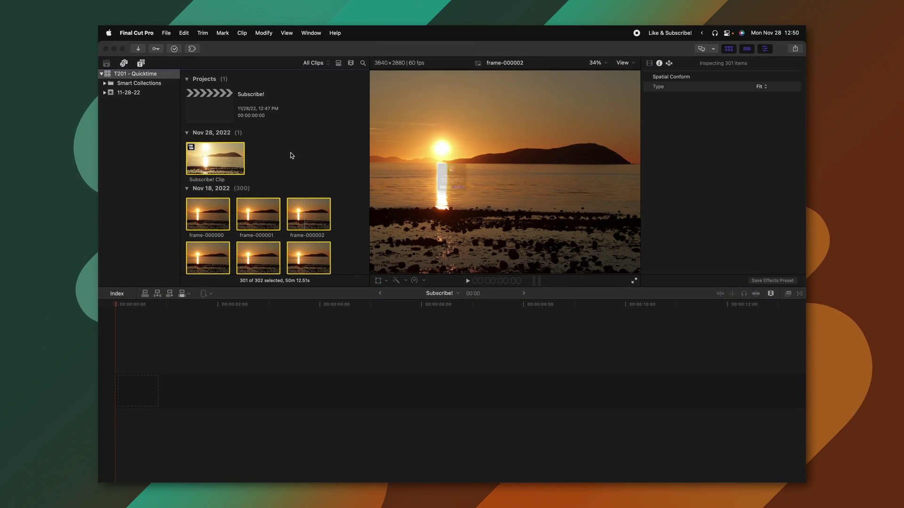
Step: Delete the old frame clips and import only the Timelapse QuickTime movie
key(Return)
key(super+i)
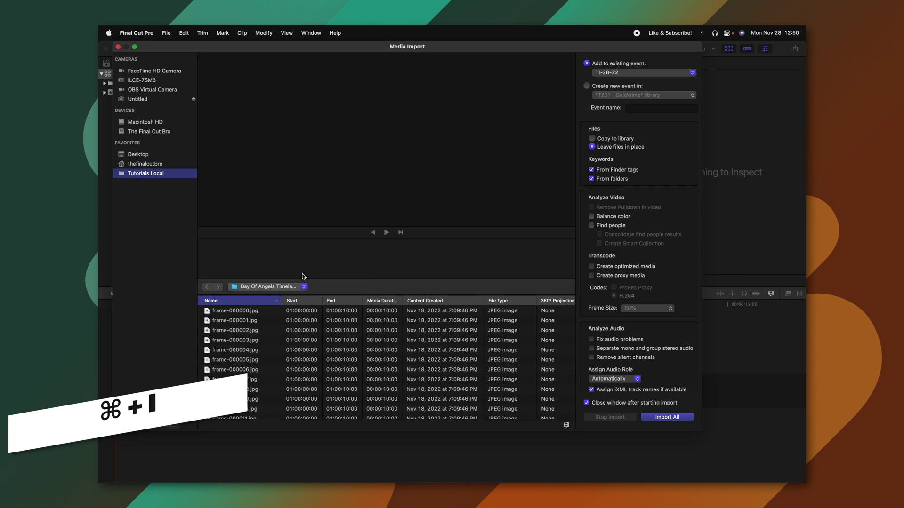
scroll(274, 371, down, 20)
click(306, 413)
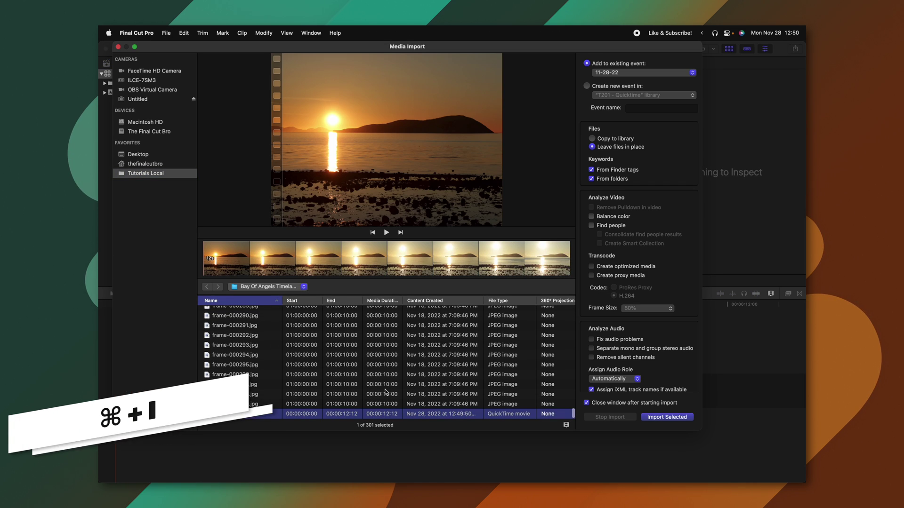
click(667, 417)
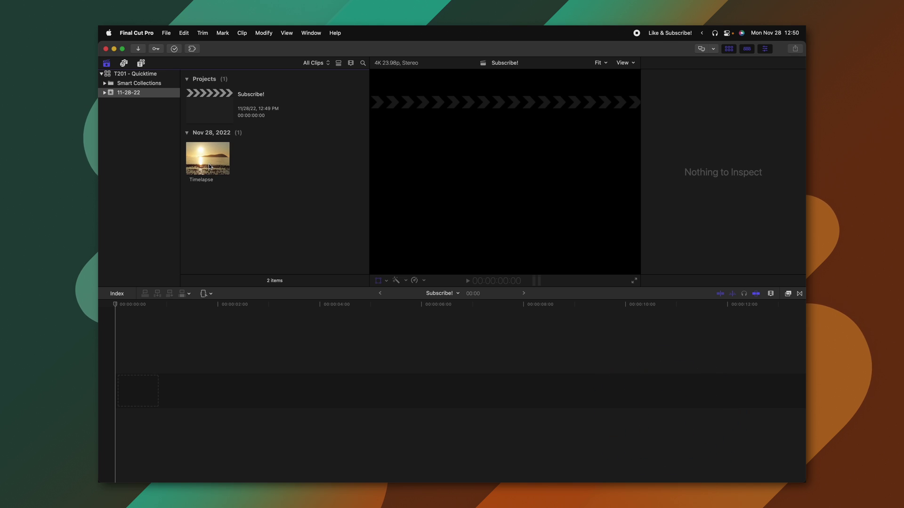
Step: Add the Timelapse clip to the timeline, conform it to Fill, and play it back
drag(208, 163, 216, 363)
key(shift+t)
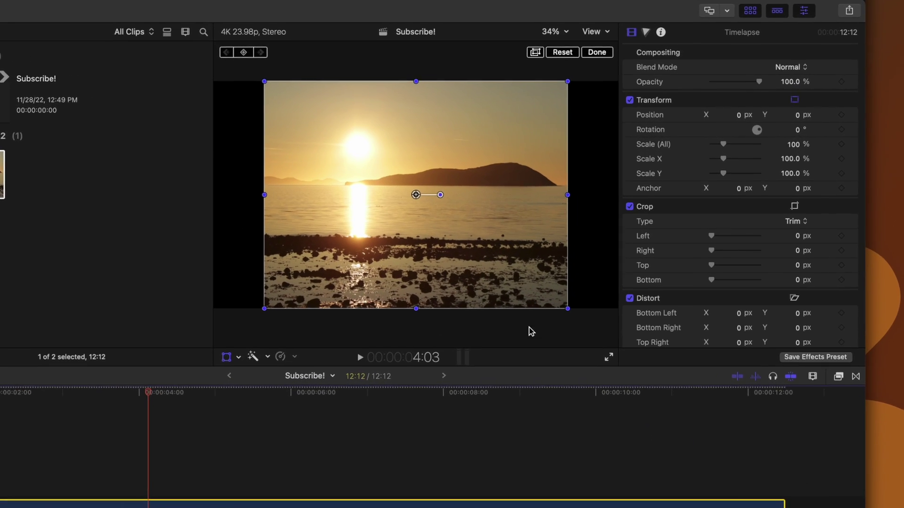
scroll(827, 305, down, 8)
click(815, 290)
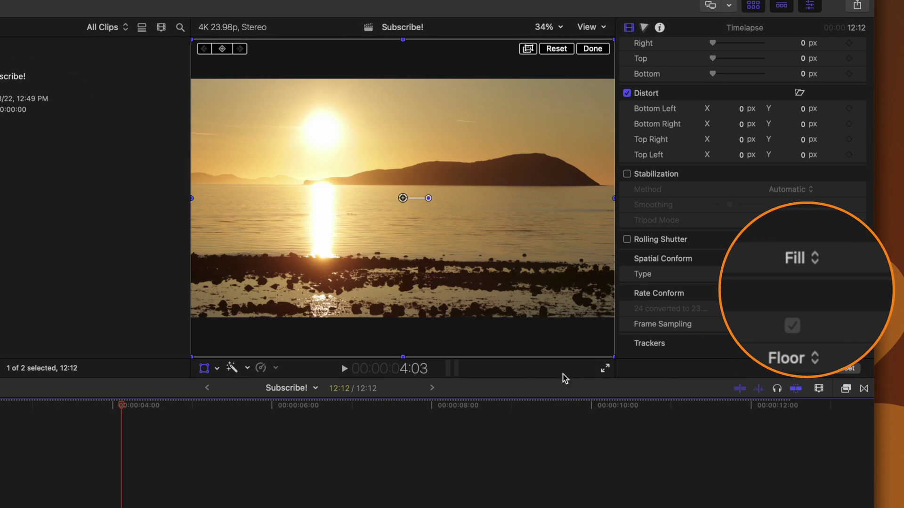
click(234, 396)
key(space)
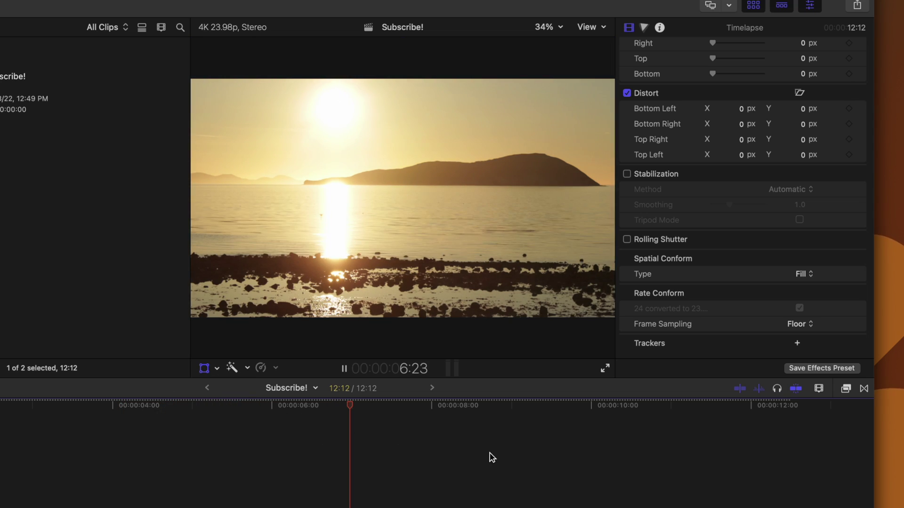